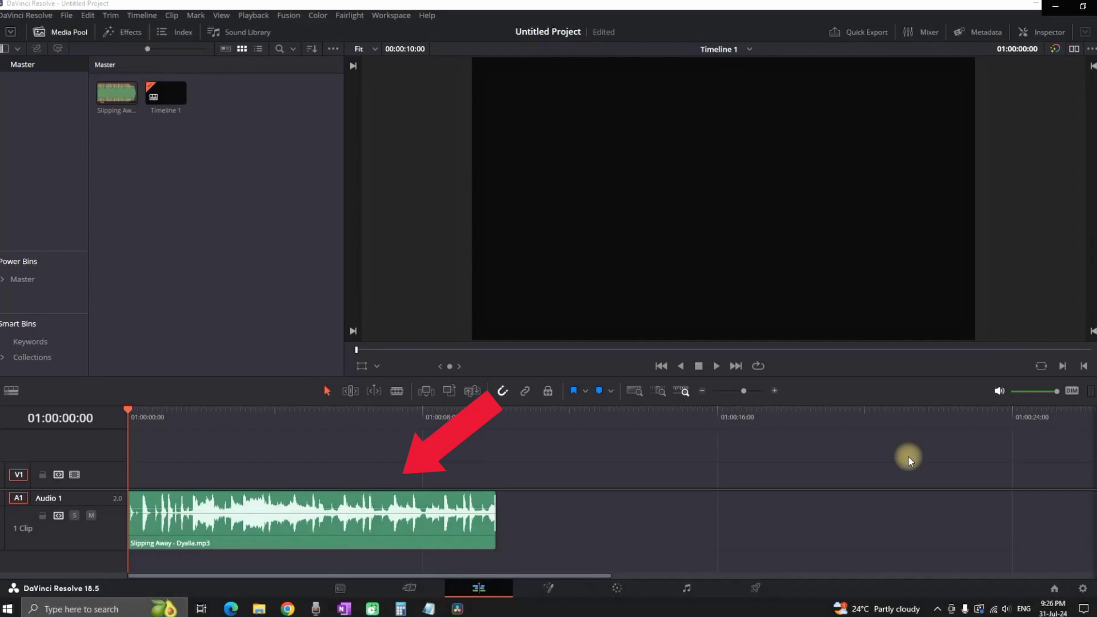
Play part of the Slipping Away clip, then stop playback back at the start.
key(space)
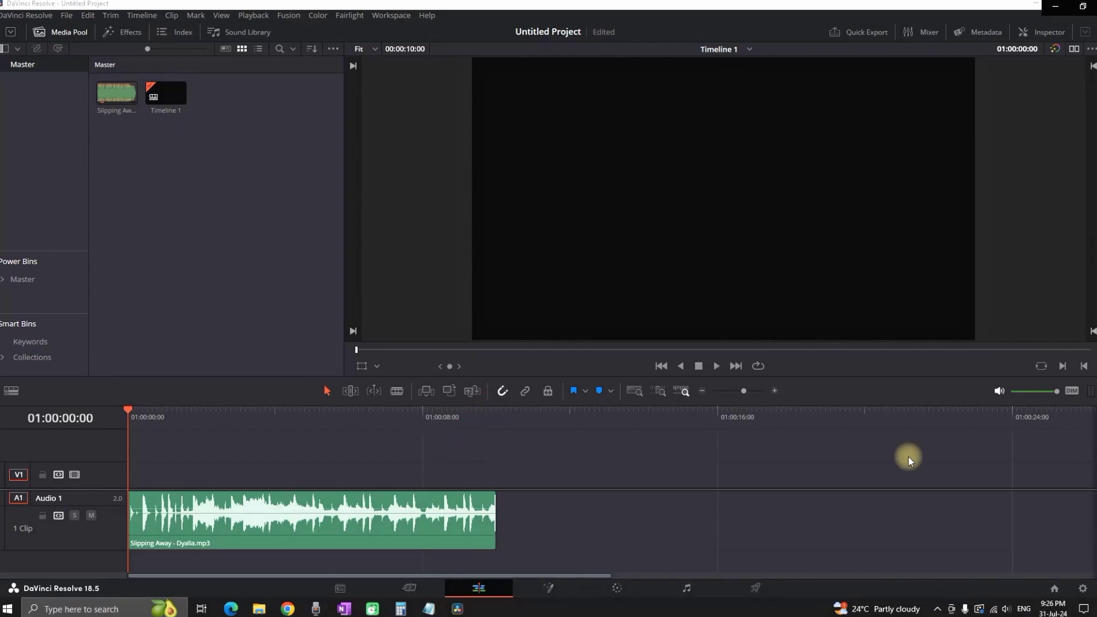
click(717, 366)
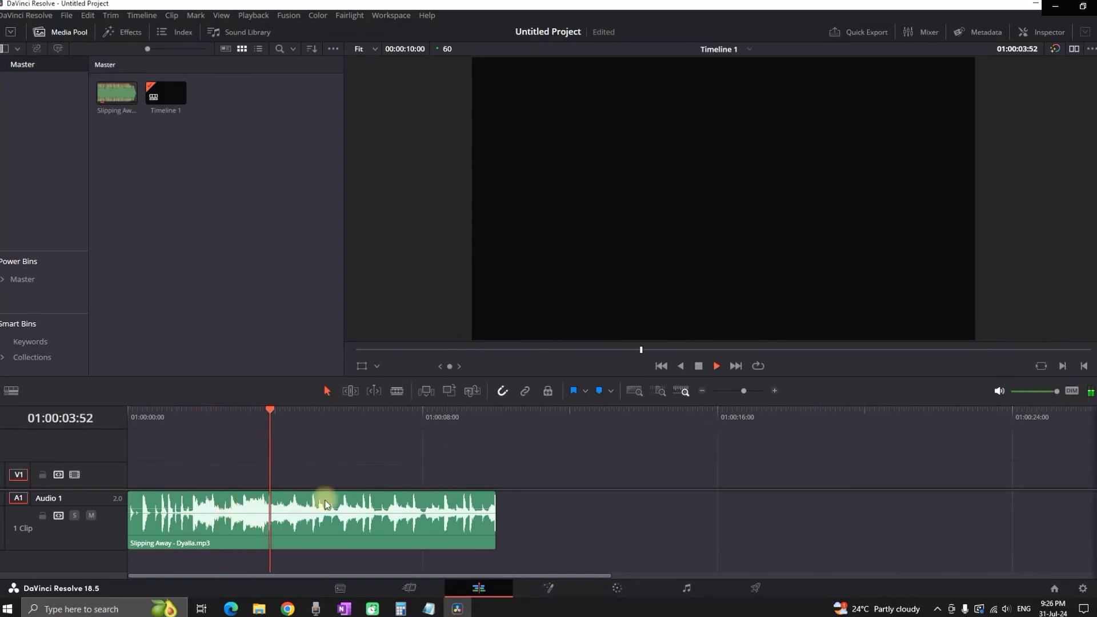
click(699, 367)
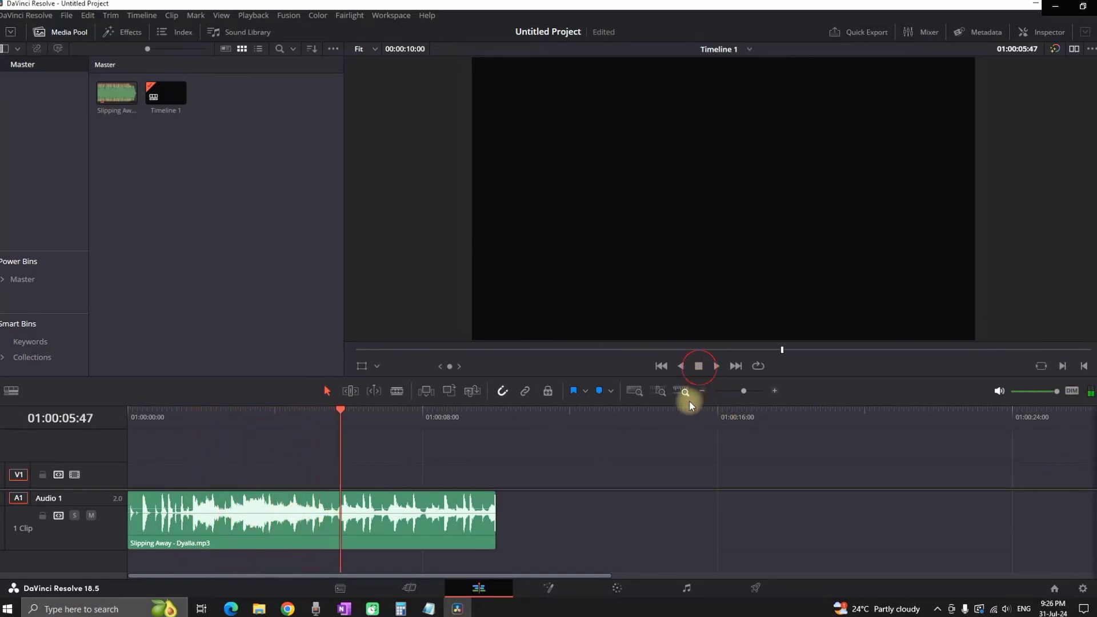
drag(171, 417, 119, 417)
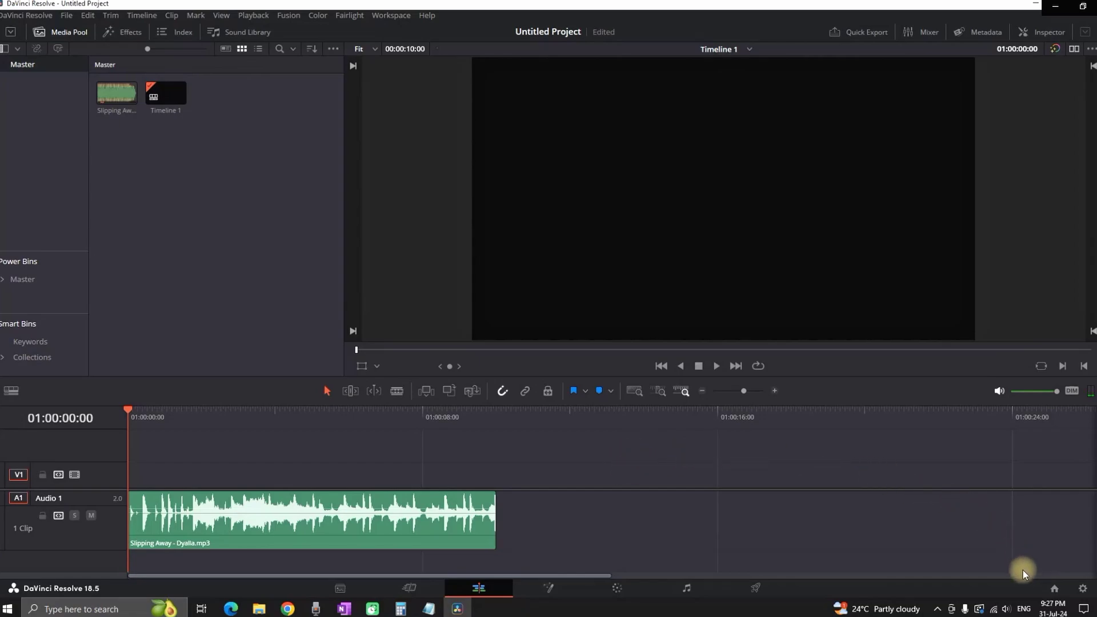
right_click(1010, 611)
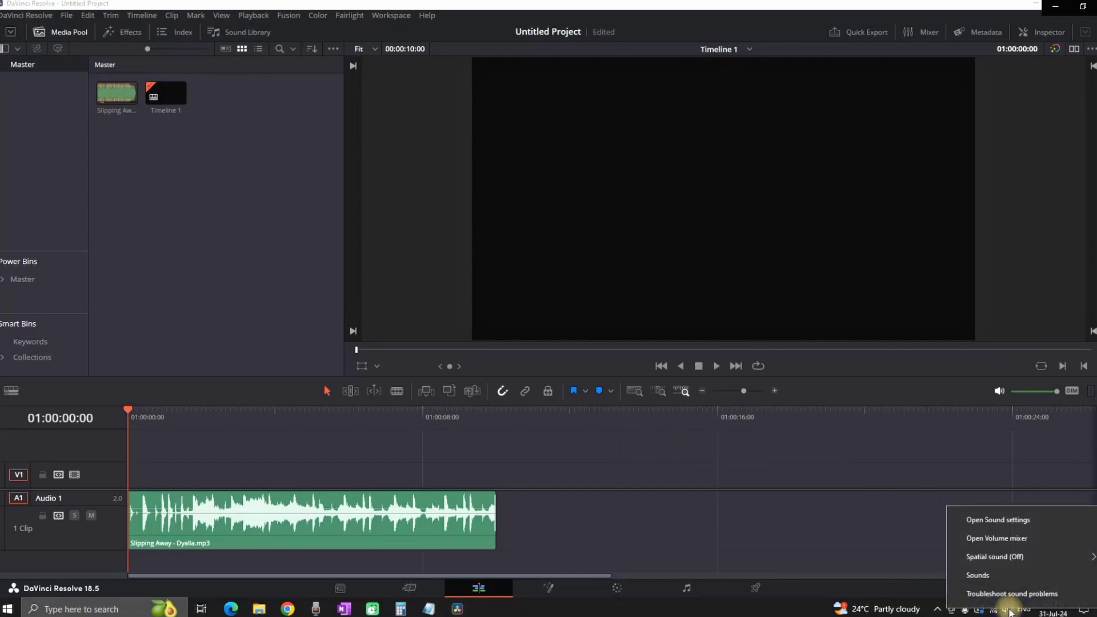
click(1036, 522)
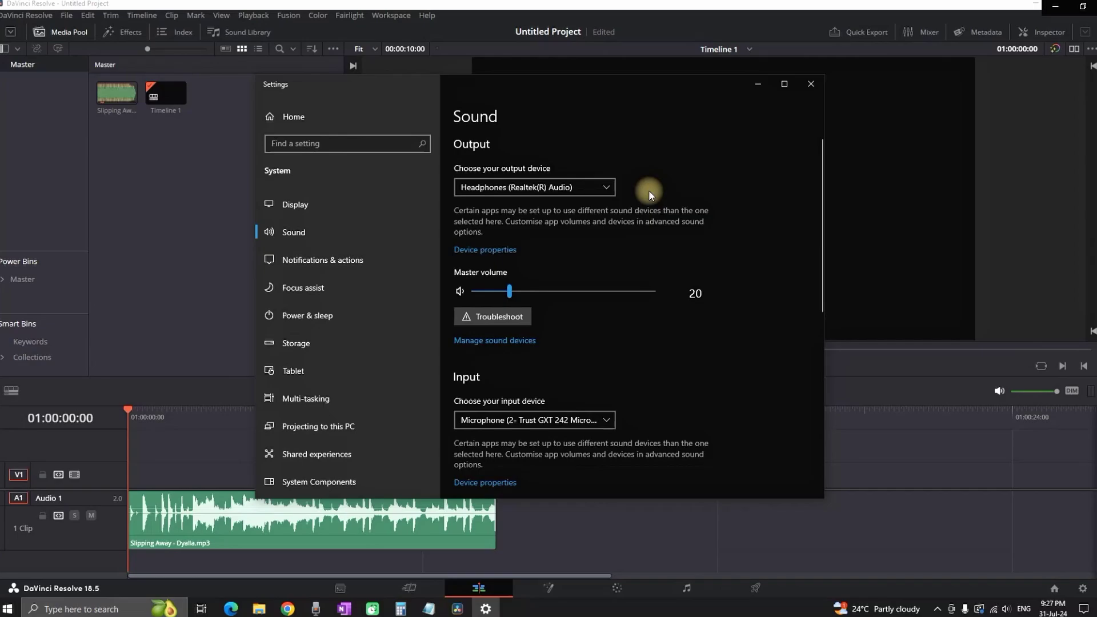
click(613, 190)
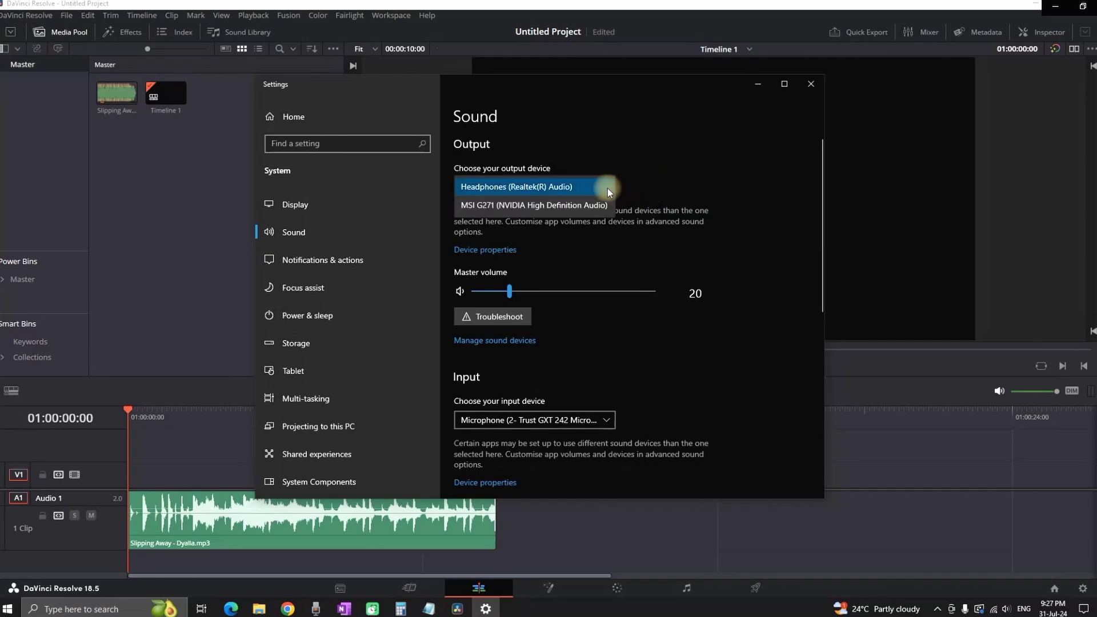
click(608, 188)
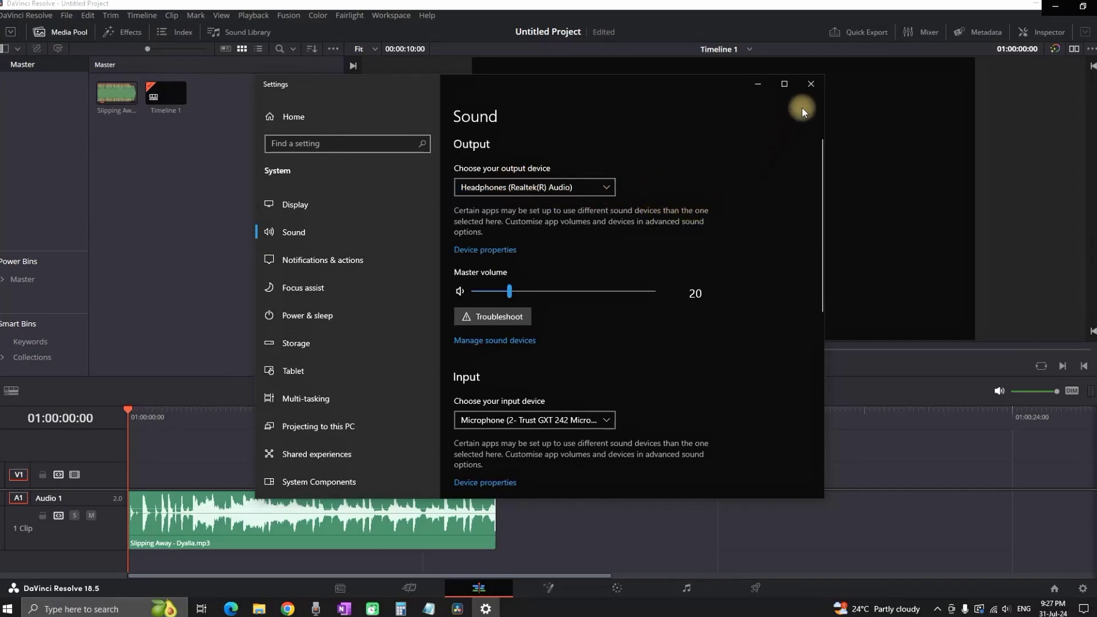
click(813, 83)
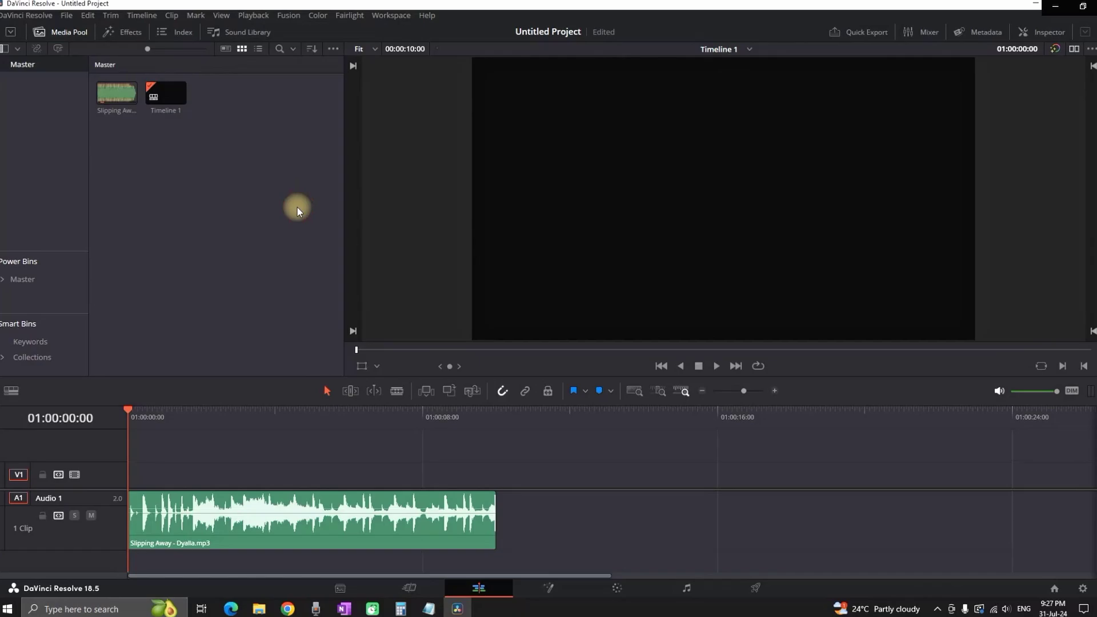
Open DaVinci Resolve Preferences on the System tab's Video and Audio I/O page.
click(163, 93)
click(33, 16)
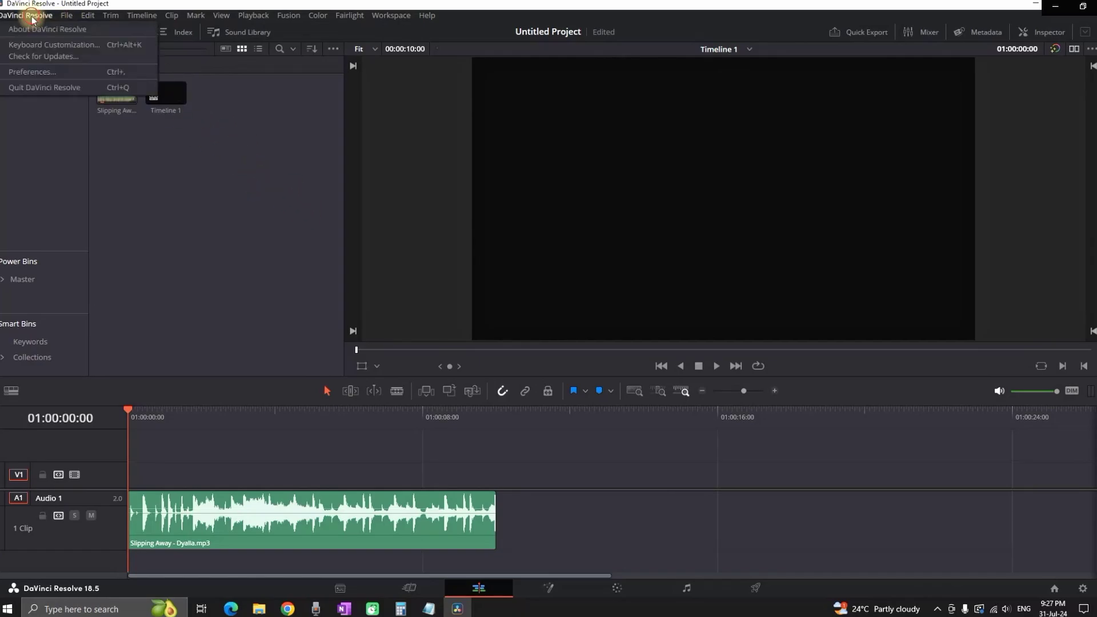
click(31, 71)
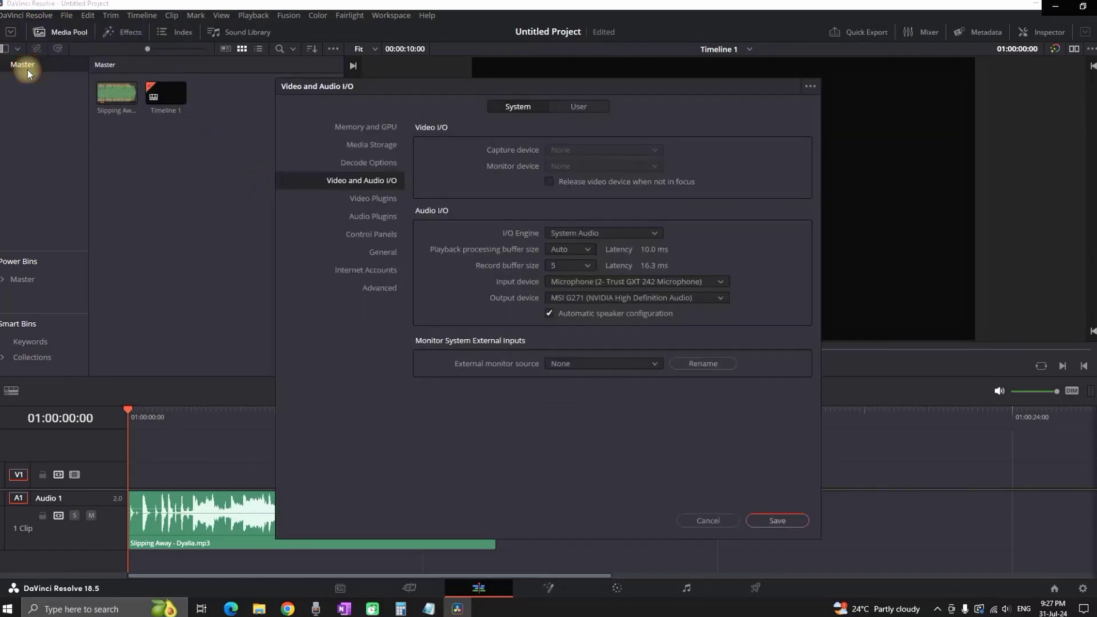
click(348, 126)
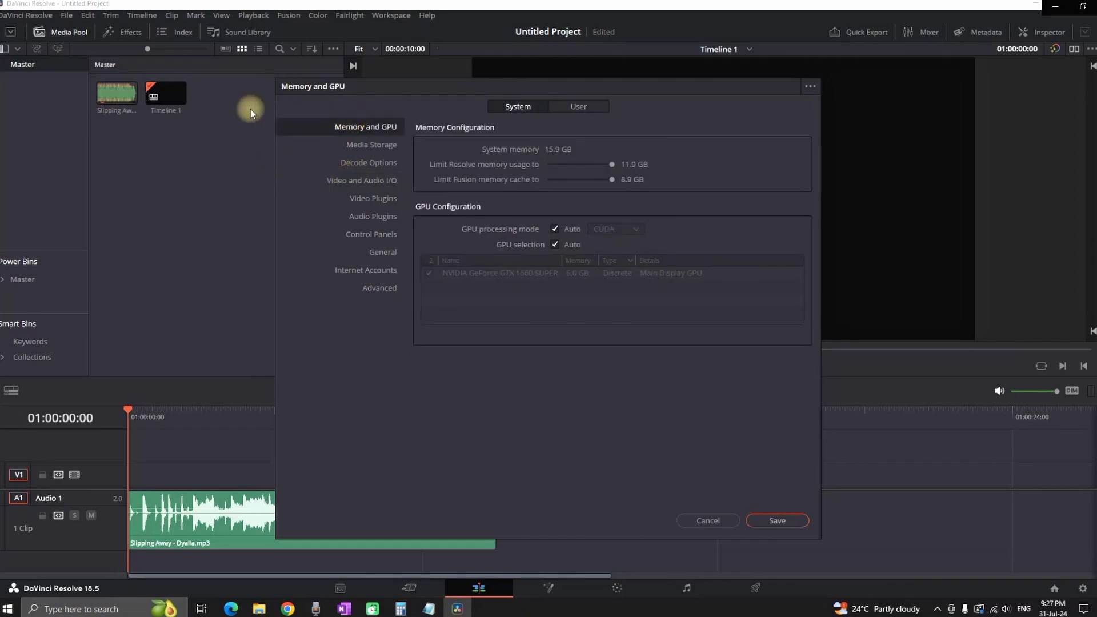
click(361, 180)
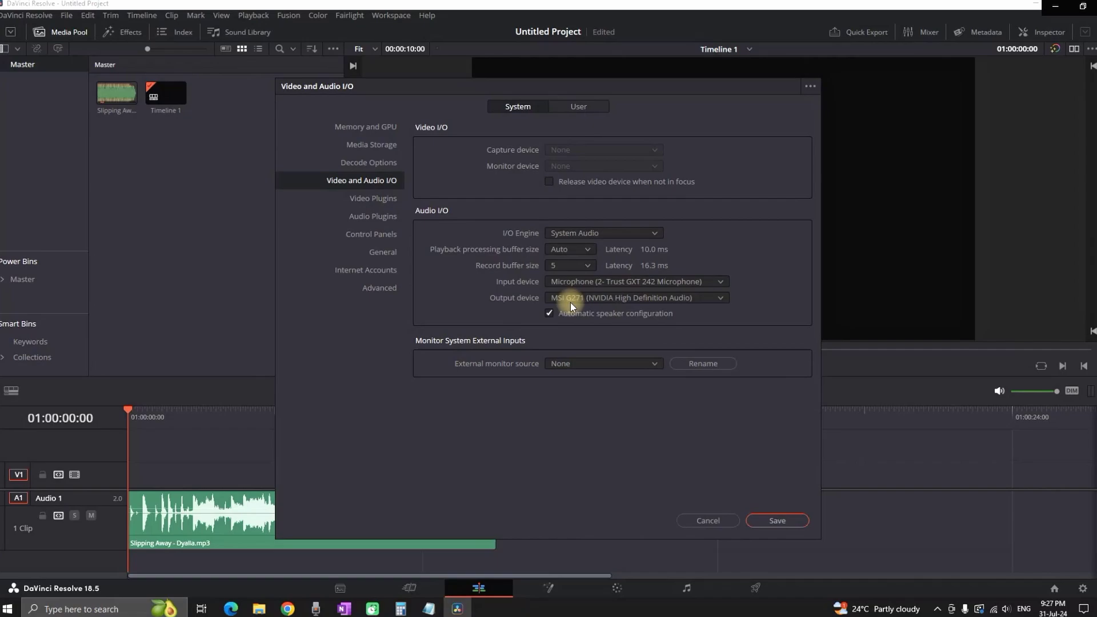
Try Headphones (Realtek(R) Audio) as output device and compare with Windows sound settings.
click(601, 300)
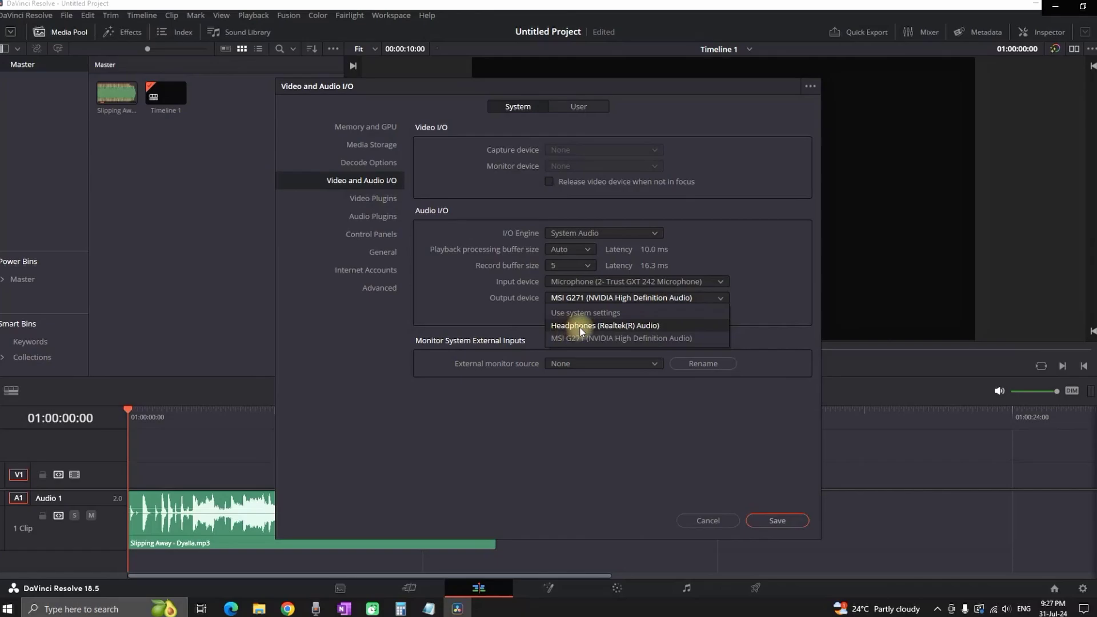
click(611, 328)
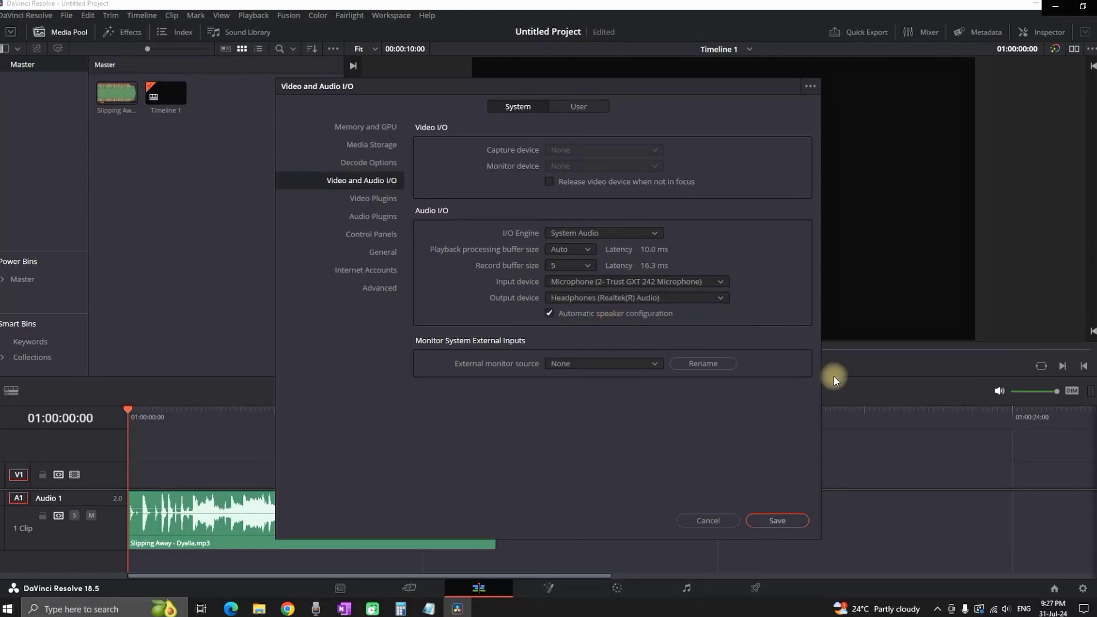
right_click(1008, 610)
click(1001, 518)
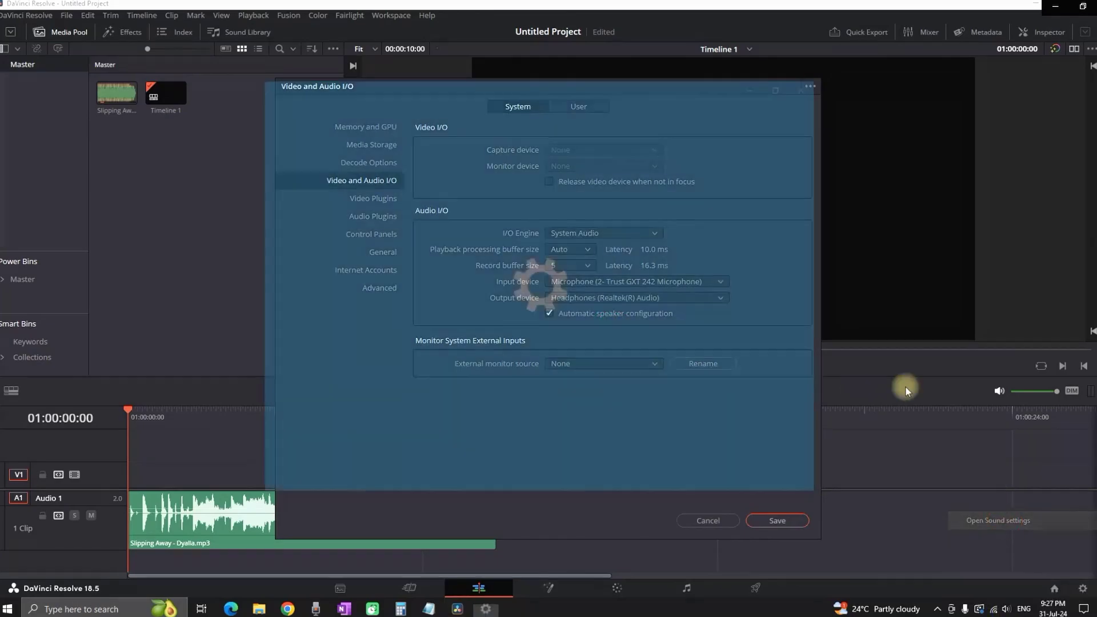
mouse_move(562, 99)
mouse_down()
mouse_move(920, 154)
mouse_move(742, 97)
mouse_up()
Close Windows sound settings and set the Output device to Use system settings.
click(735, 99)
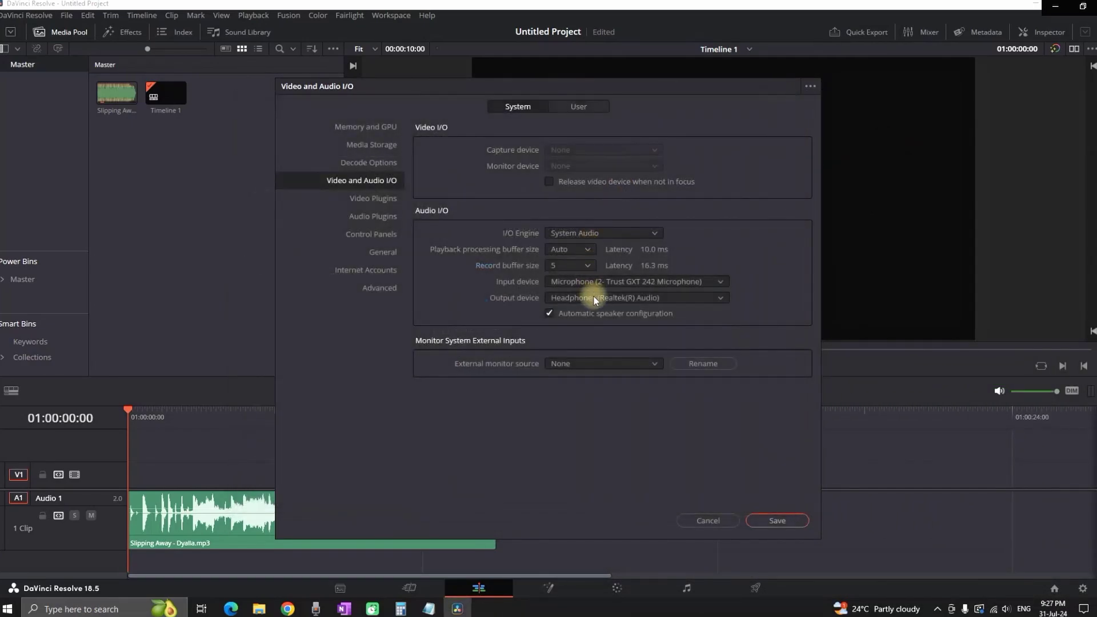
click(635, 298)
click(591, 314)
Save the preferences and play the Slipping Away clip to test the output.
click(788, 521)
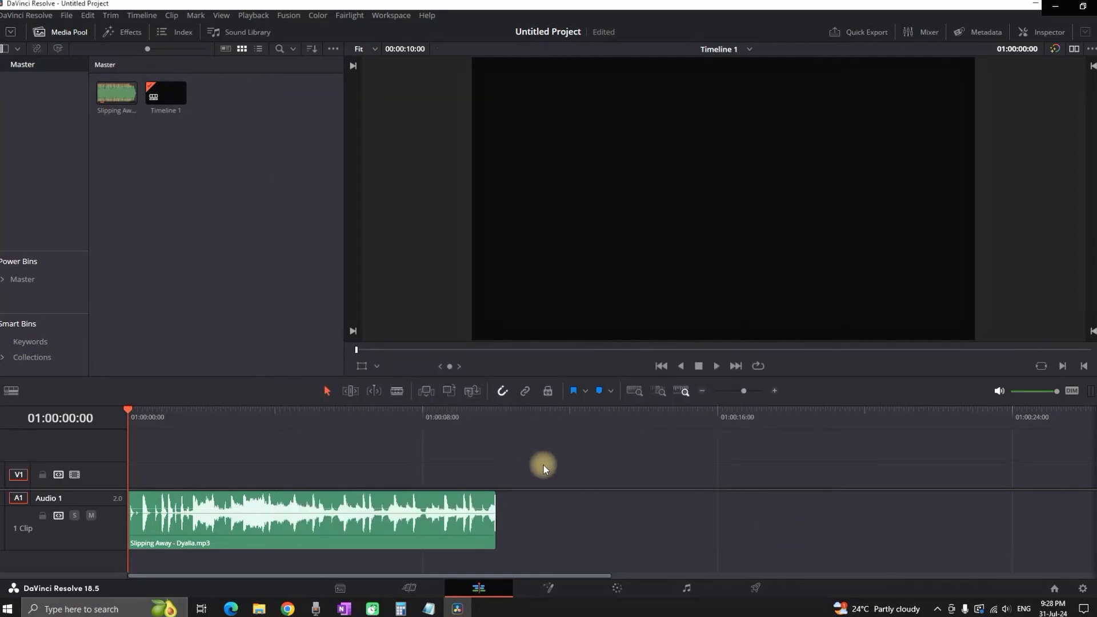
click(716, 365)
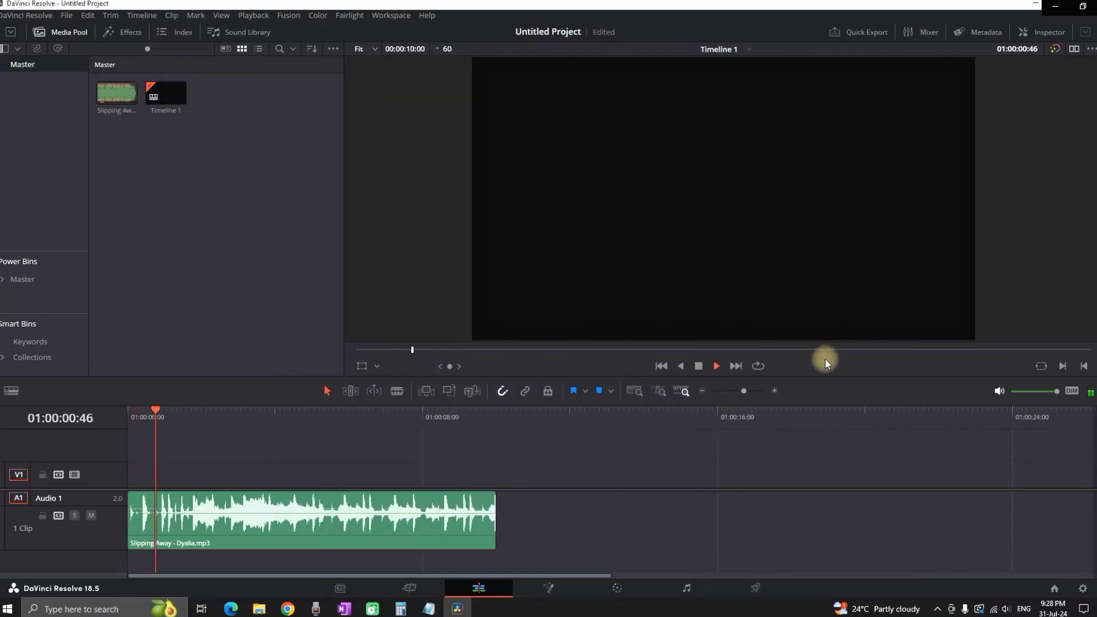